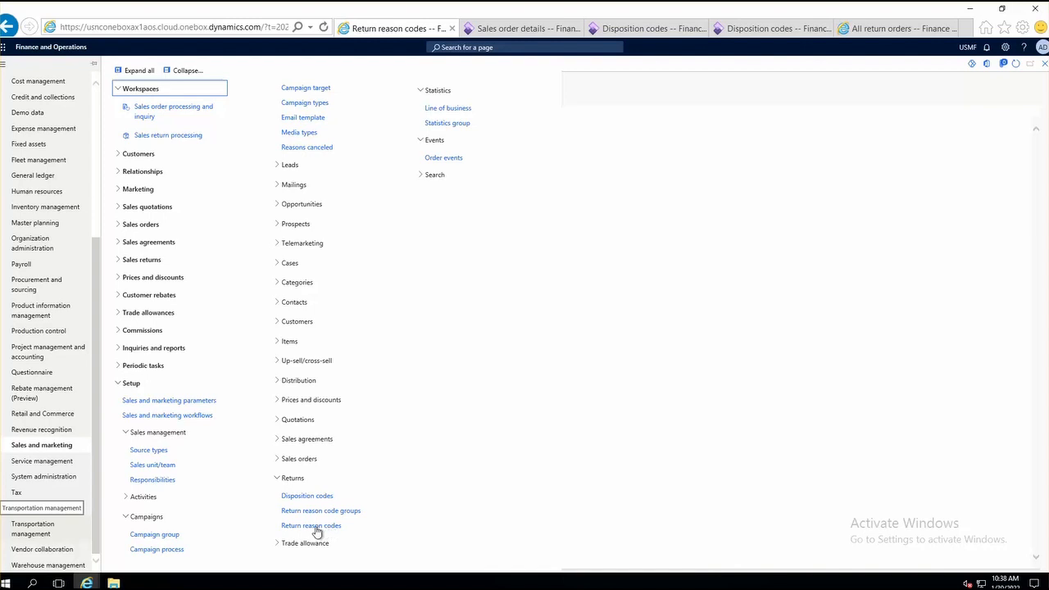
# Step: Examine the return reason codes and the disposition codes with their credit, replace and scrap actions
pyautogui.click(316, 528)
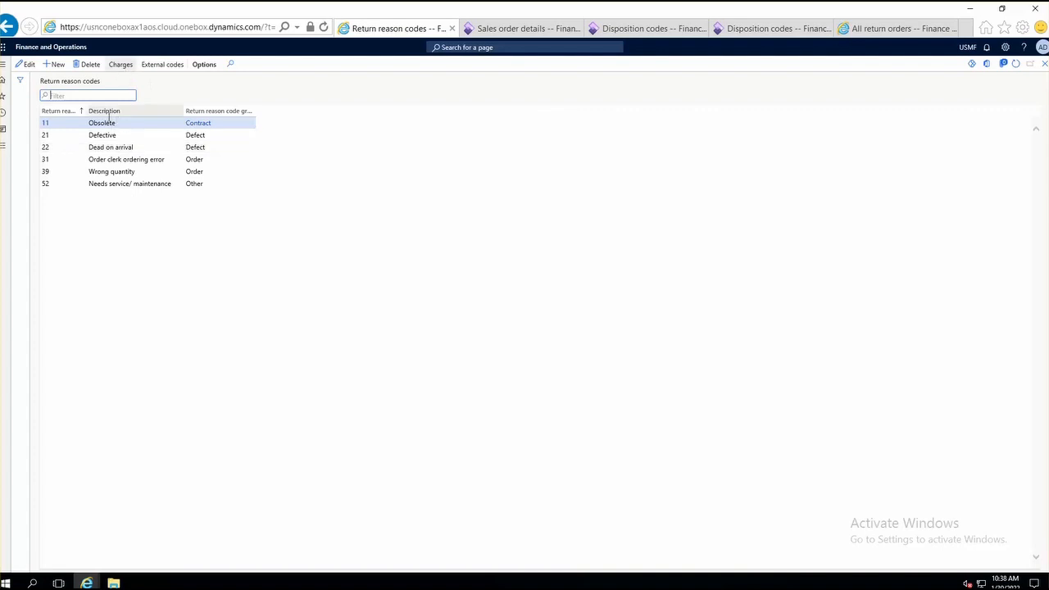
pyautogui.click(131, 123)
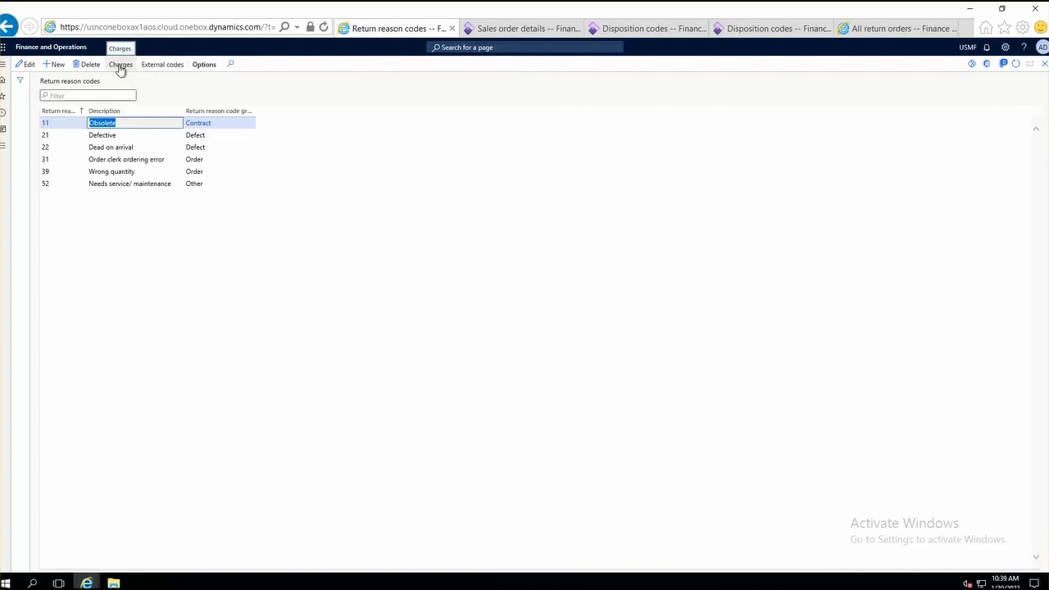
pyautogui.click(644, 31)
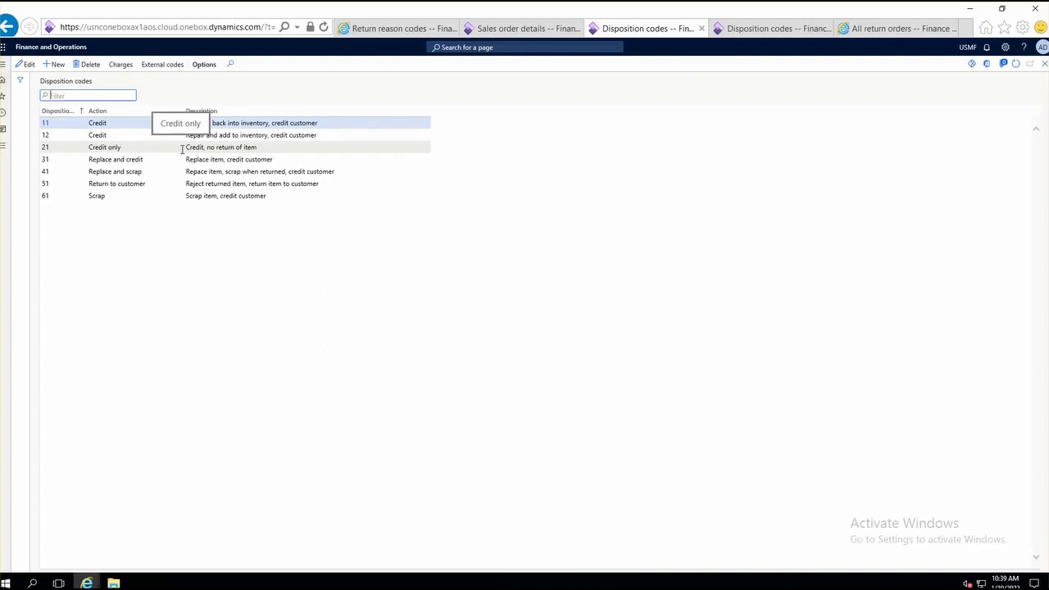
pyautogui.click(124, 134)
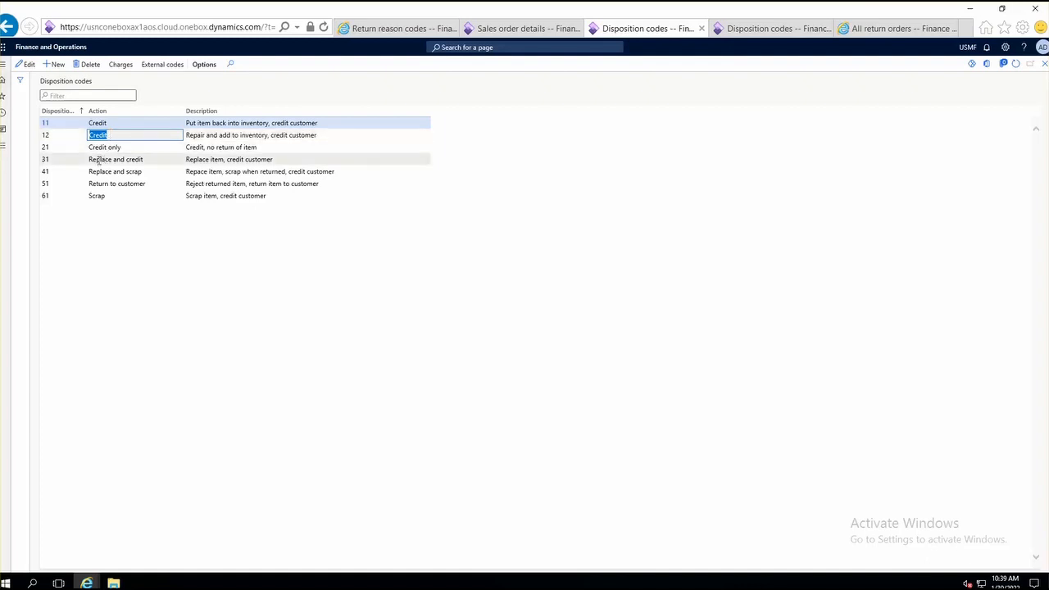
pyautogui.click(131, 159)
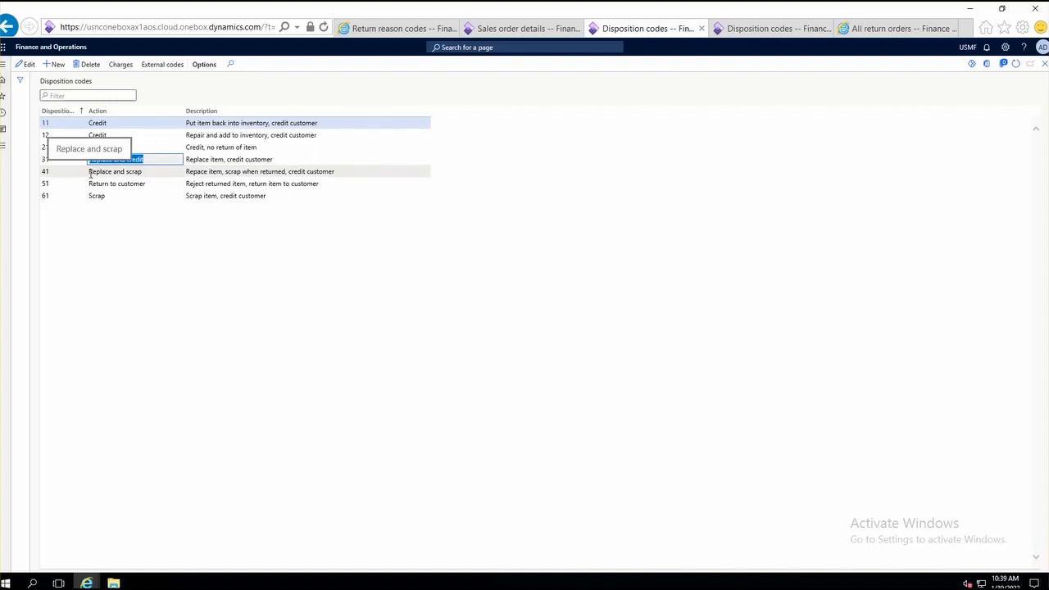
pyautogui.click(168, 173)
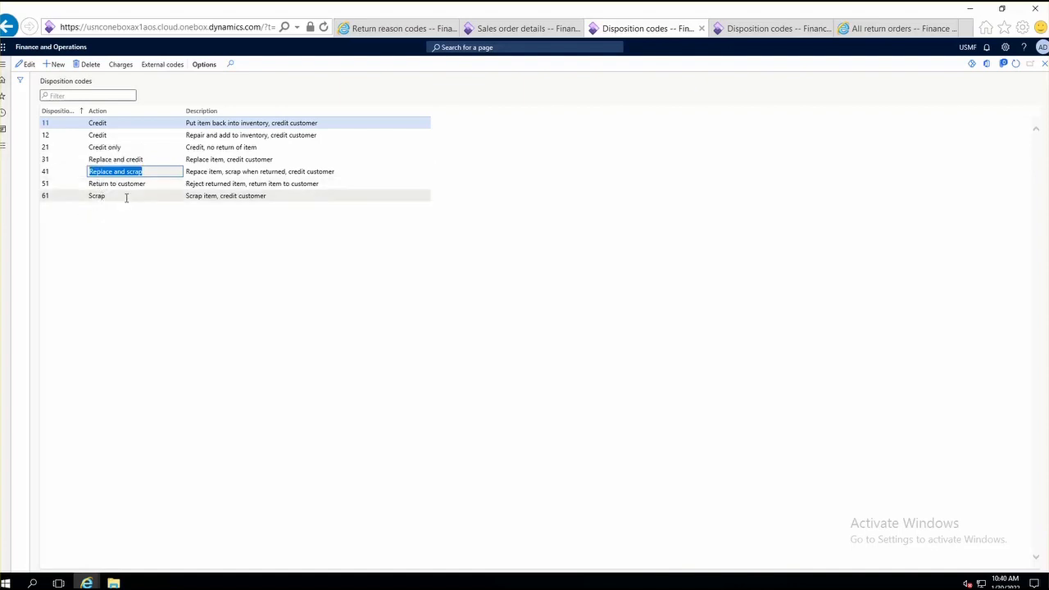
pyautogui.click(91, 196)
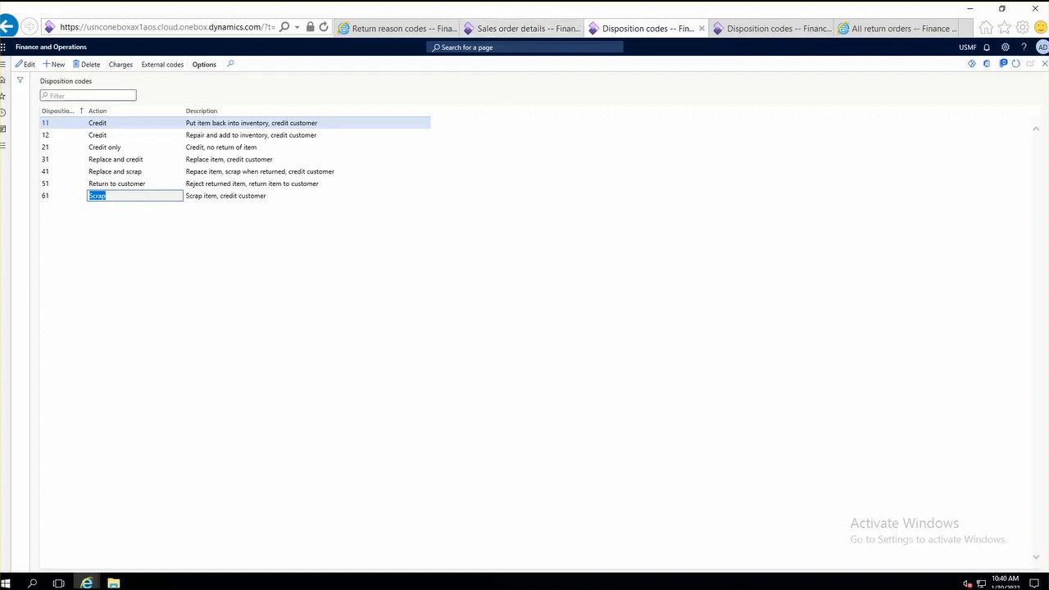
pyautogui.click(524, 29)
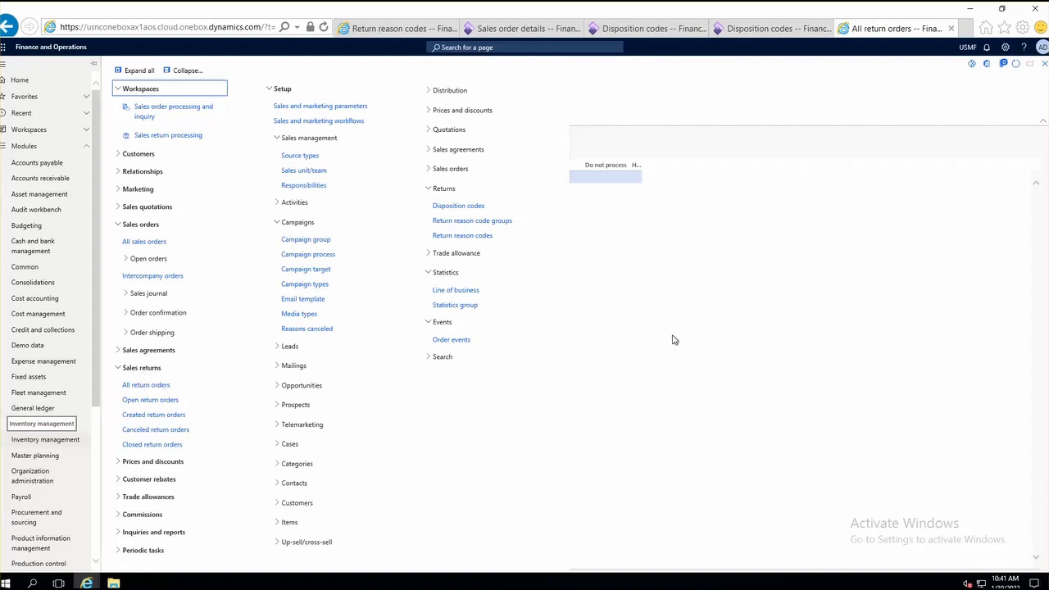
# Step: Create a return order for customer Whale Wholesales and set its return reason code to 21 (Defective)
pyautogui.click(613, 246)
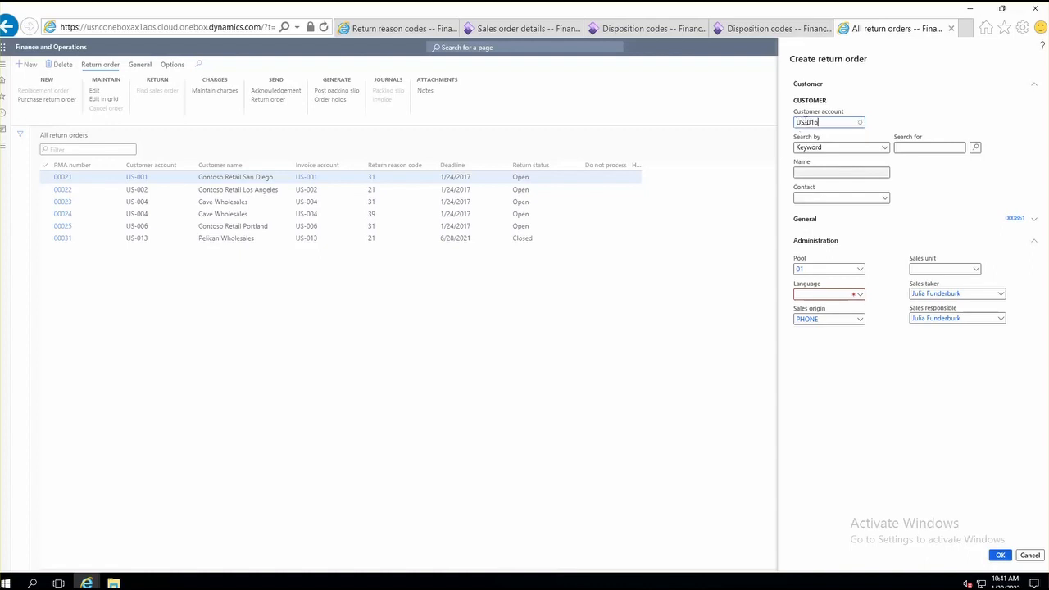
pyautogui.press('Tab')
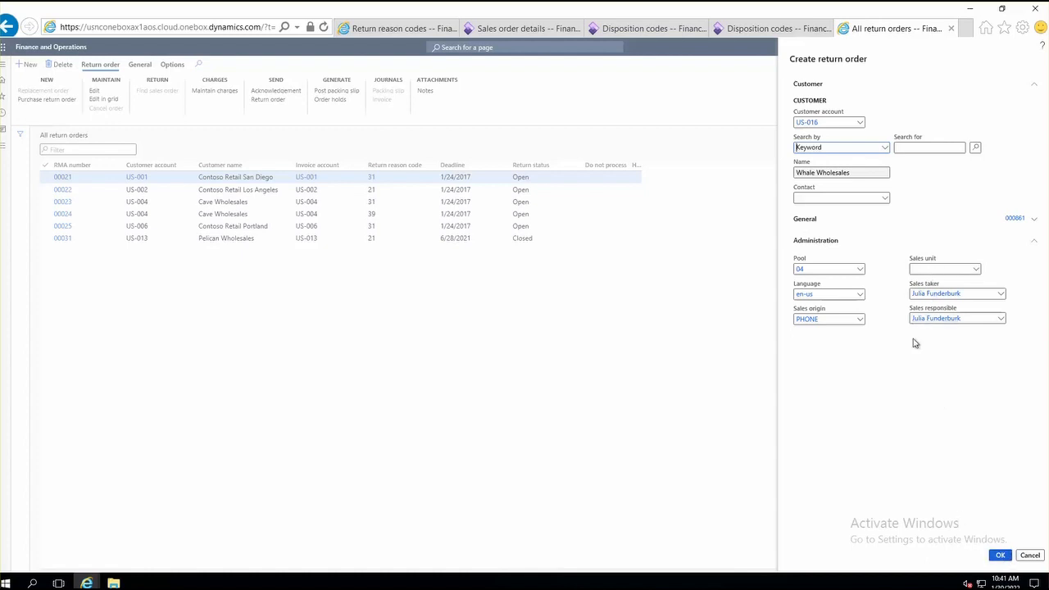
pyautogui.click(885, 200)
pyautogui.click(885, 200)
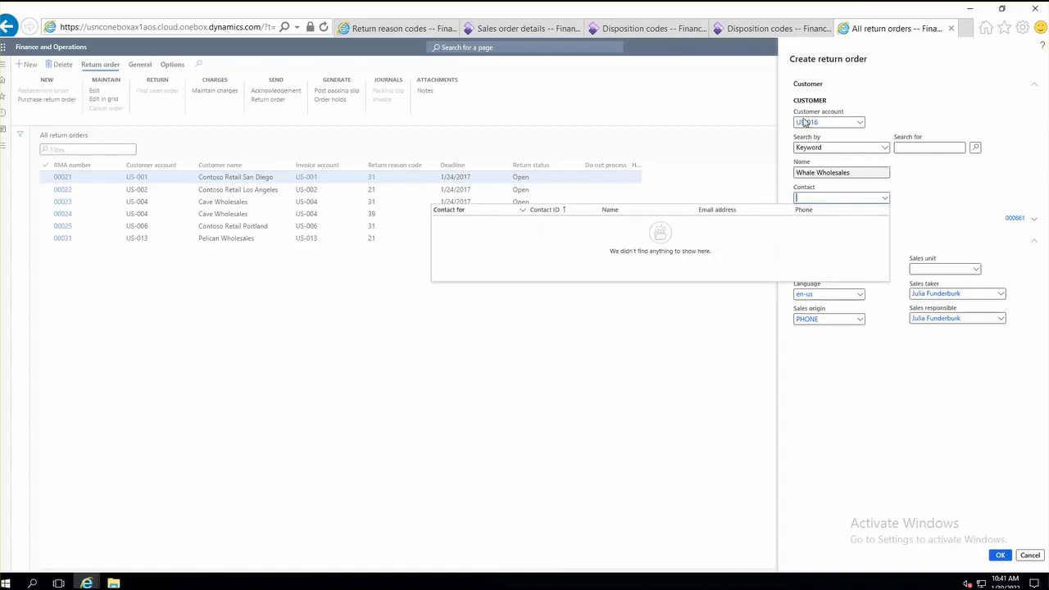
pyautogui.click(1001, 557)
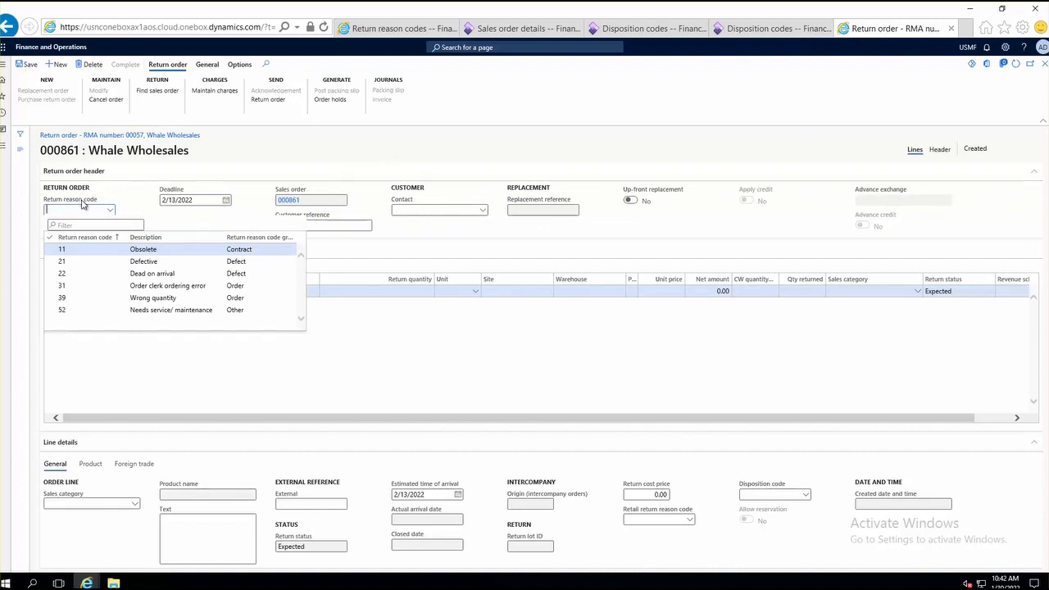
pyautogui.click(151, 262)
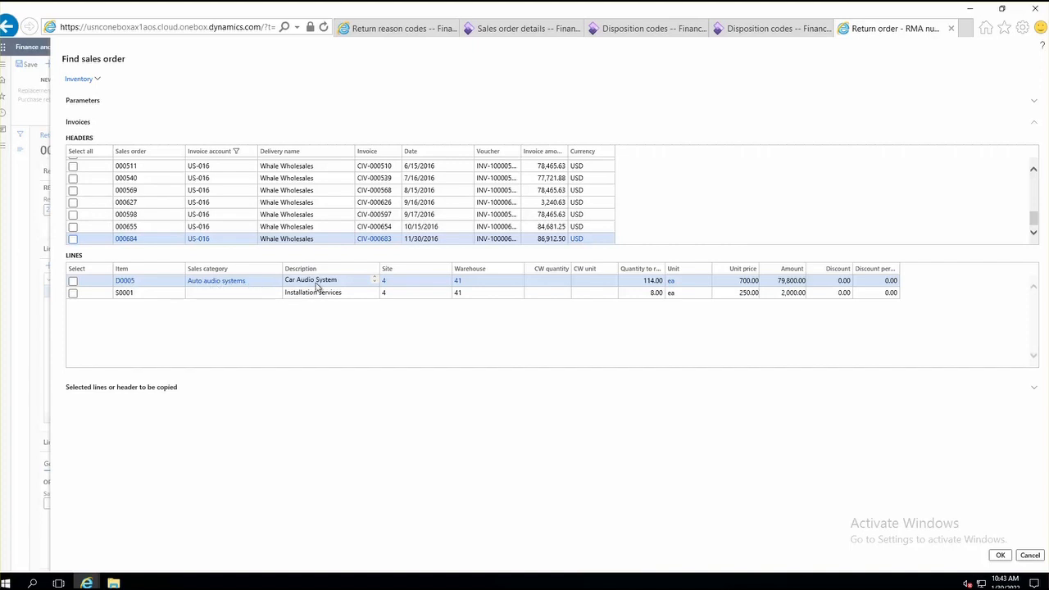
# Step: Copy the invoiced D0005 Car Audio System line from the 11/30/2016 sales invoice to the return order with quantity 20
pyautogui.click(73, 283)
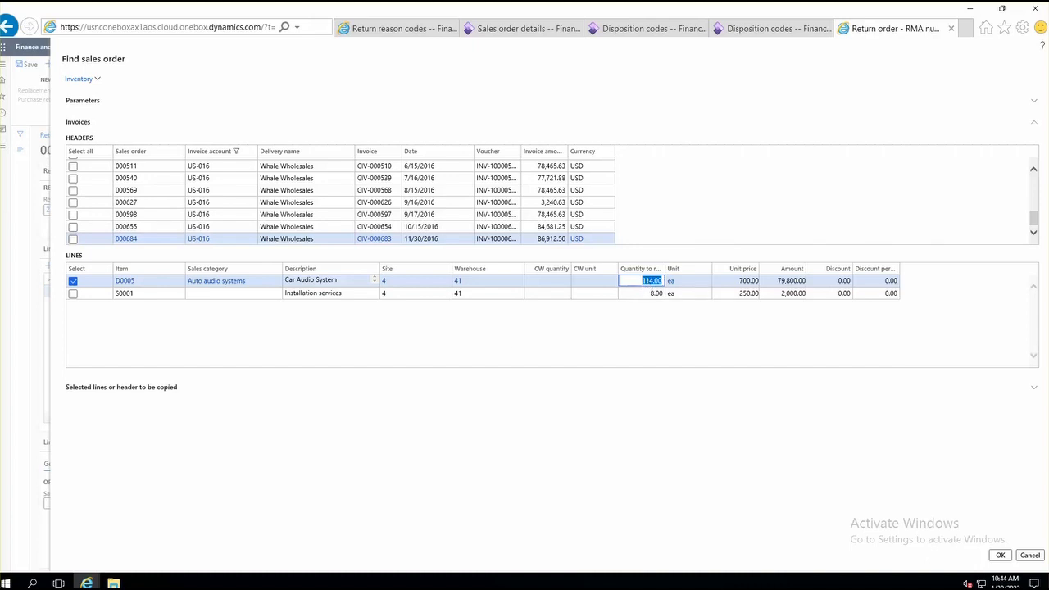
pyautogui.write('20')
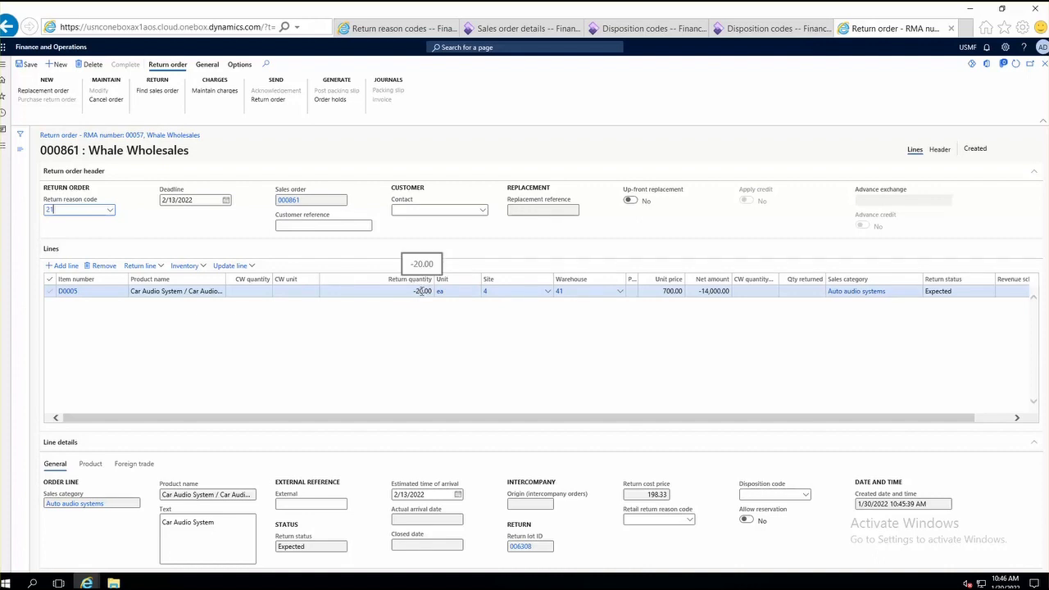
pyautogui.click(421, 291)
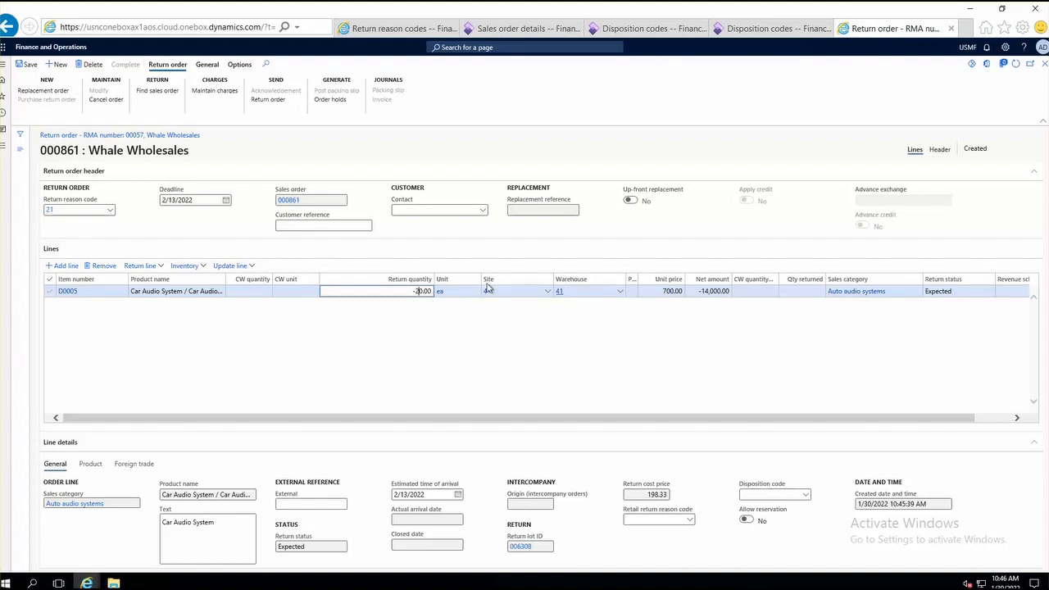
# Step: Check the Car Audio System return line and the order's status, and open the Send return order document
pyautogui.click(180, 268)
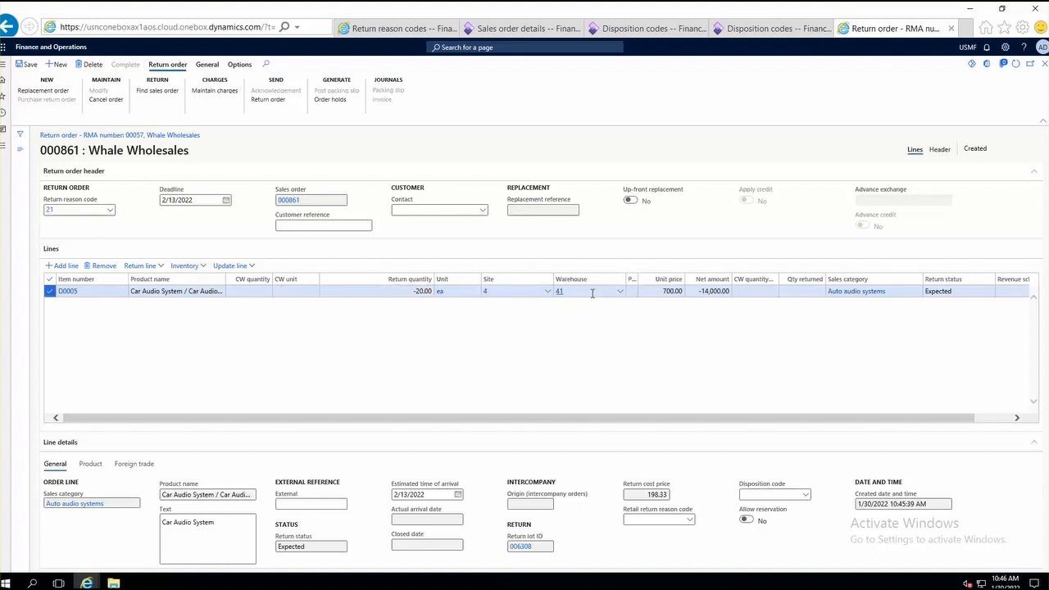
pyautogui.moveTo(591, 293)
pyautogui.moveTo(813, 418); pyautogui.dragTo(989, 403)
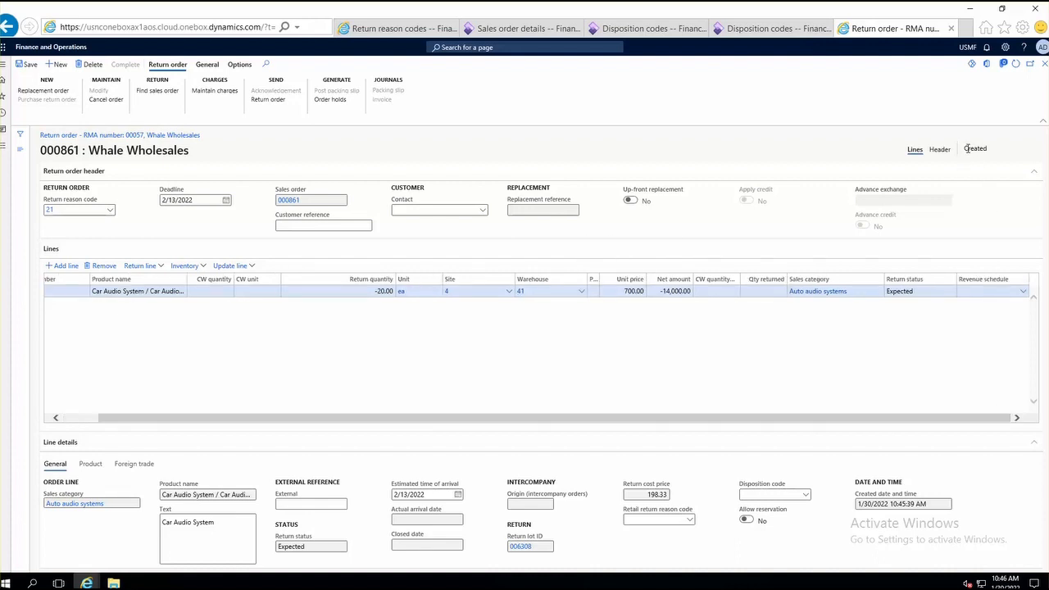
pyautogui.doubleClick(975, 148)
pyautogui.click(268, 100)
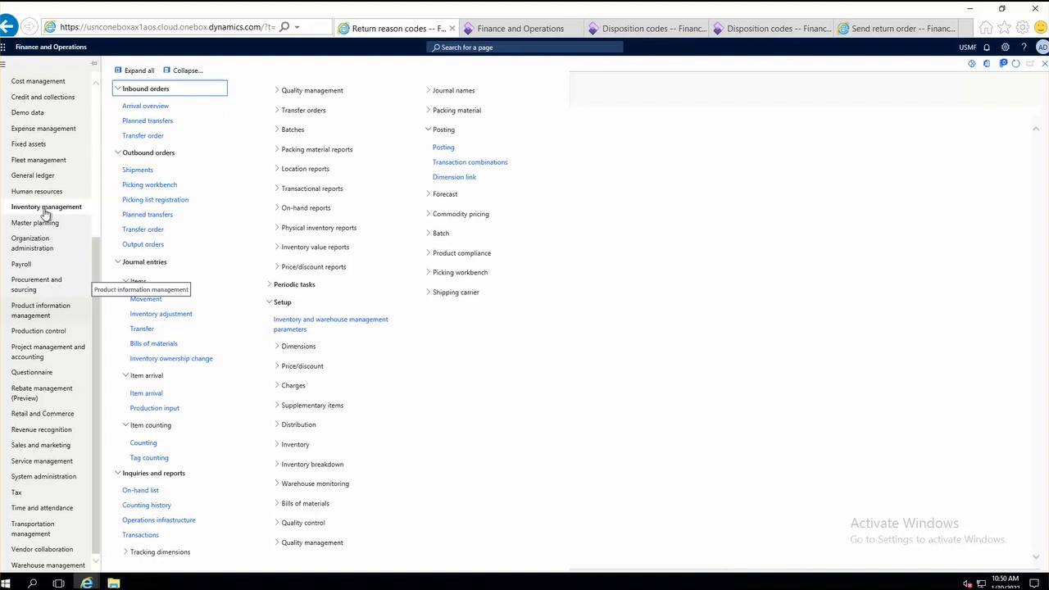
# Step: Open the inventory arrival overview and start the arrival for the Whale Wholesales return receipt of 1/30/2022
pyautogui.click(139, 110)
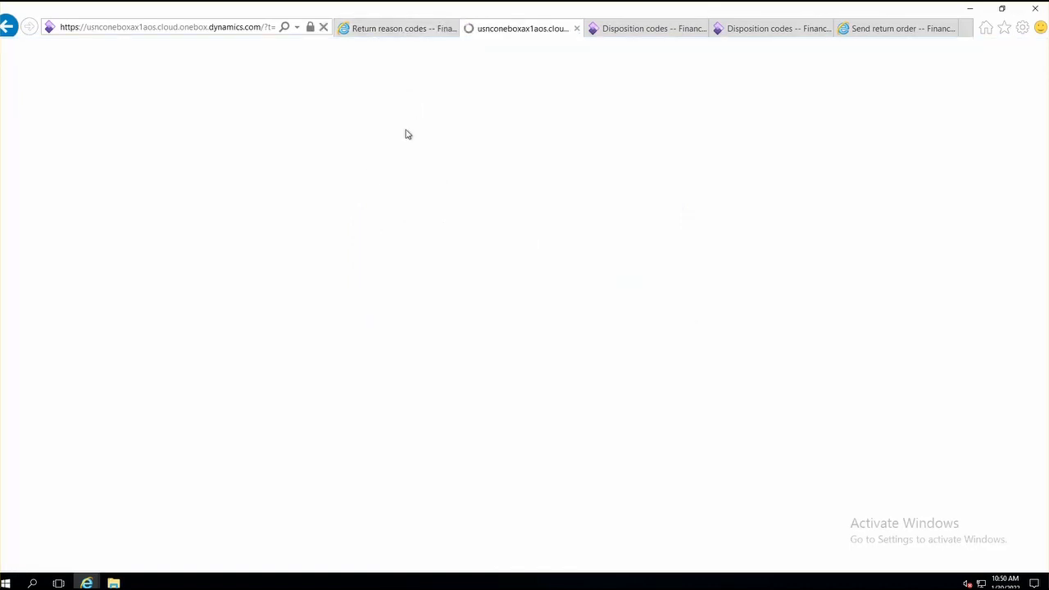
pyautogui.click(392, 30)
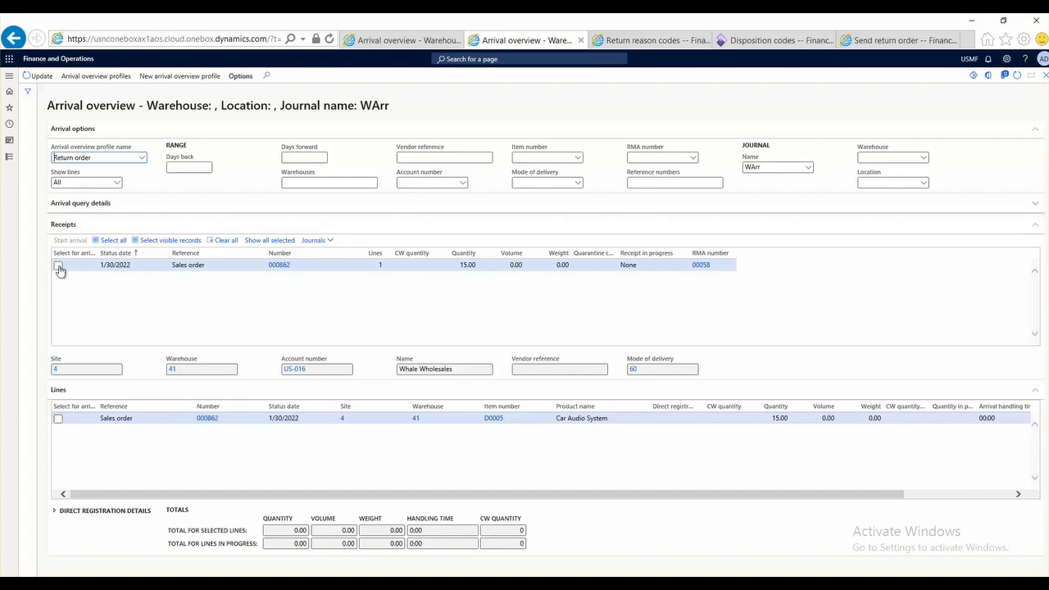
pyautogui.click(58, 266)
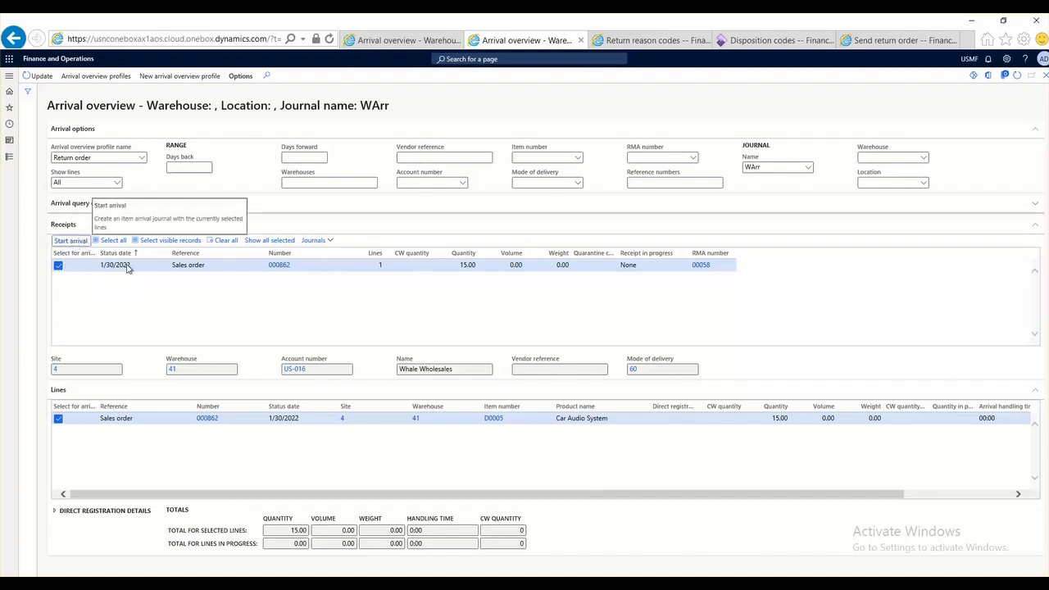
pyautogui.click(65, 241)
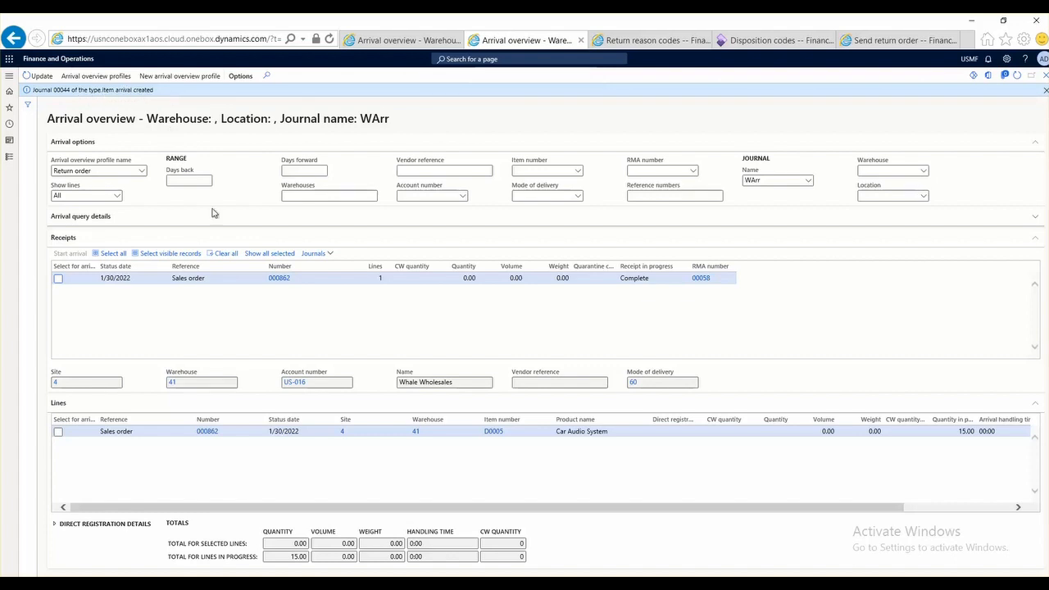
# Step: Show the arrivals from the receipt and open its warehouse arrival journal
pyautogui.click(331, 256)
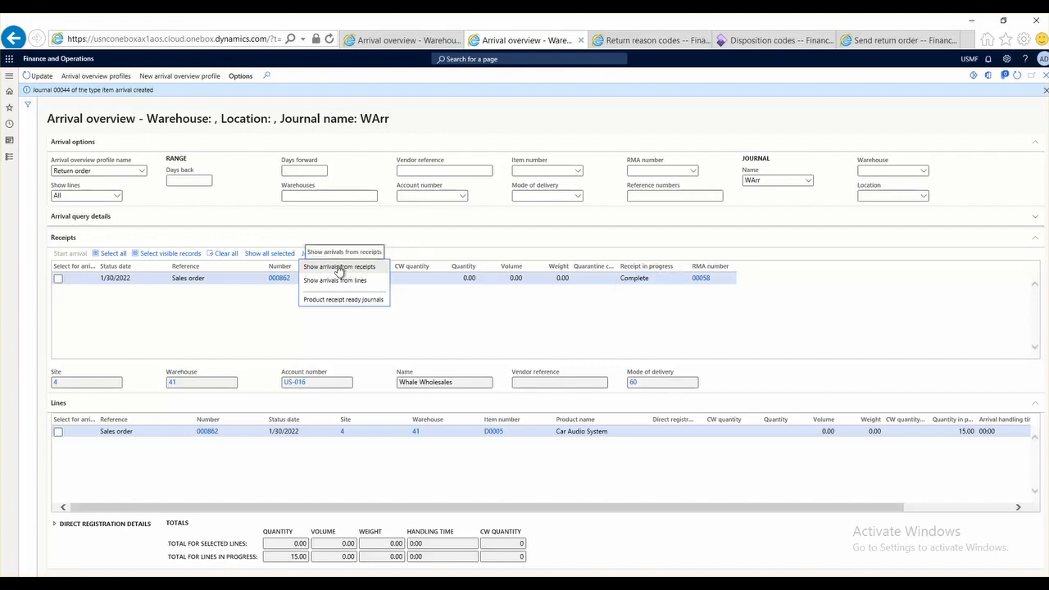
pyautogui.click(340, 272)
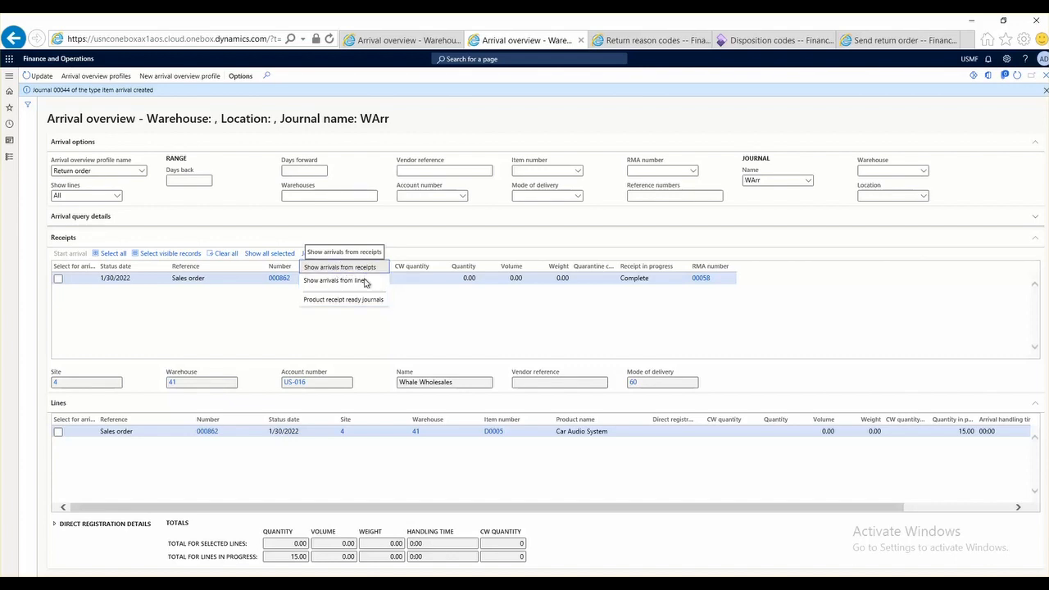
pyautogui.click(364, 281)
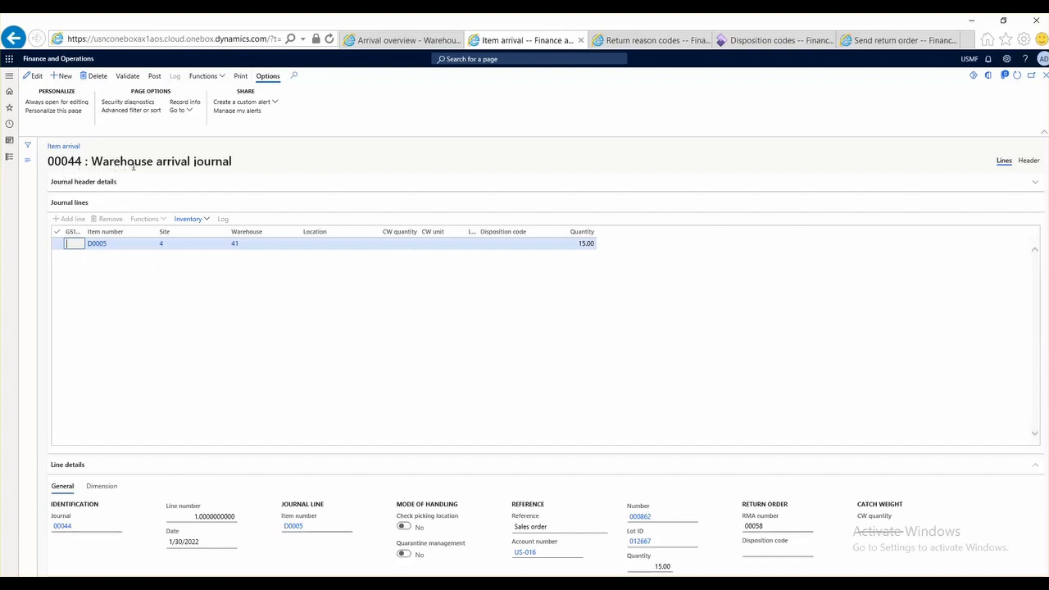
pyautogui.moveTo(95, 161); pyautogui.dragTo(281, 161)
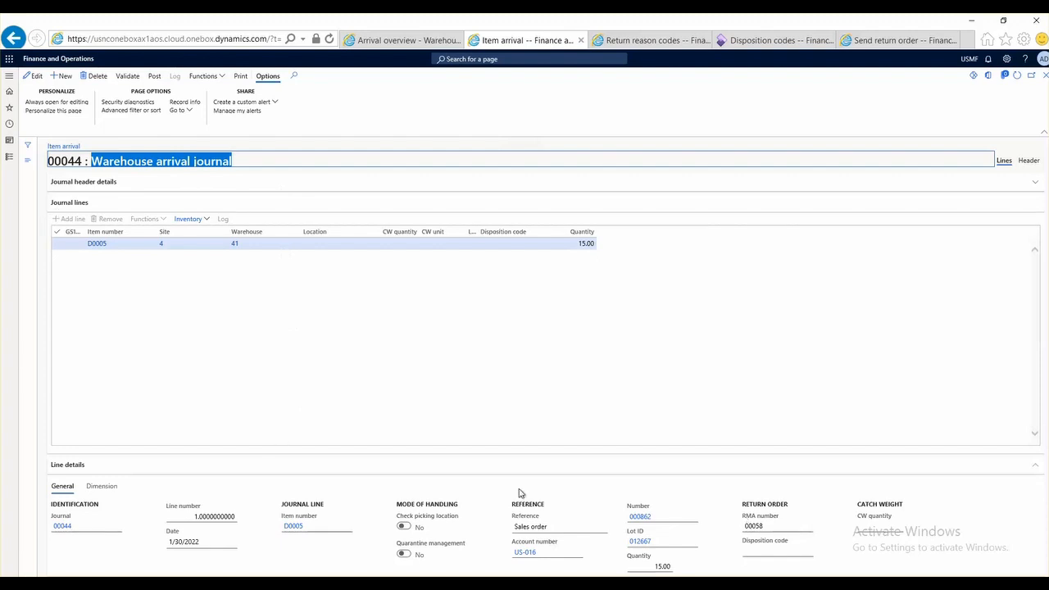
# Step: Set the disposition code of the D0005 journal line to 12 (Credit, repair and add to inventory)
pyautogui.click(787, 550)
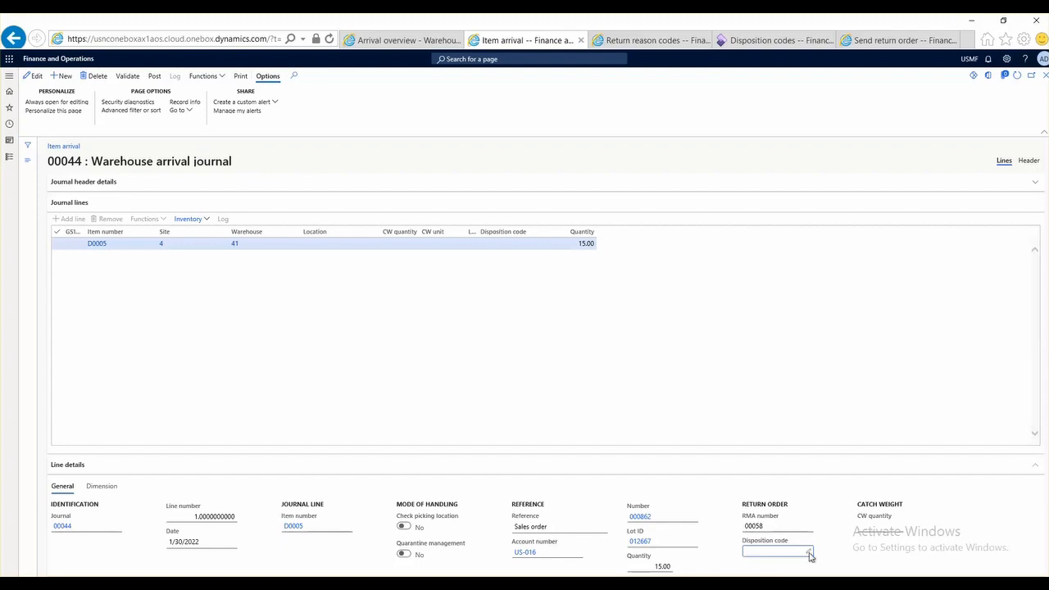
pyautogui.click(810, 555)
pyautogui.click(809, 556)
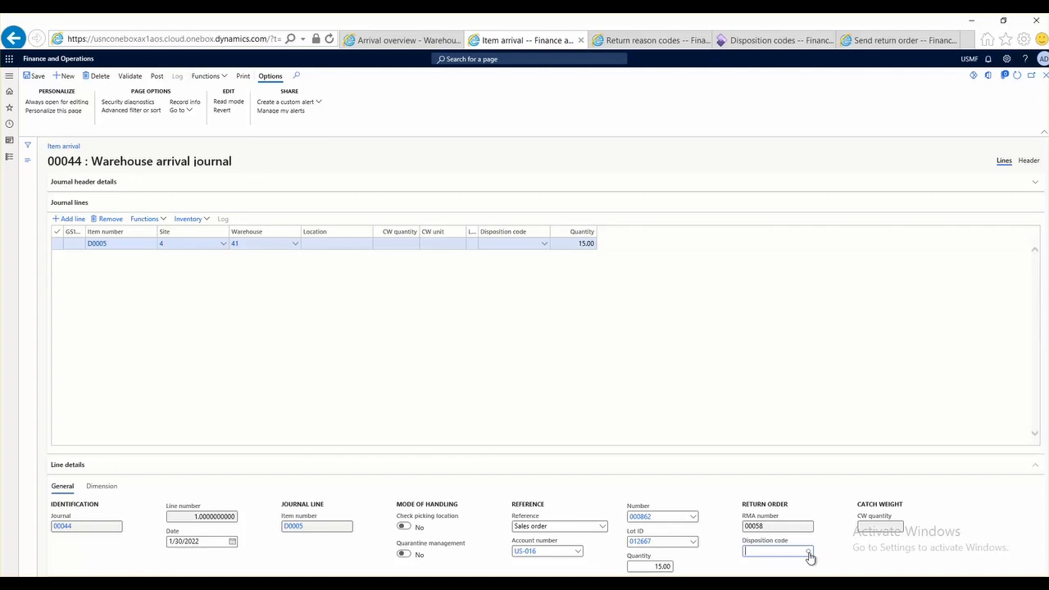
pyautogui.click(808, 553)
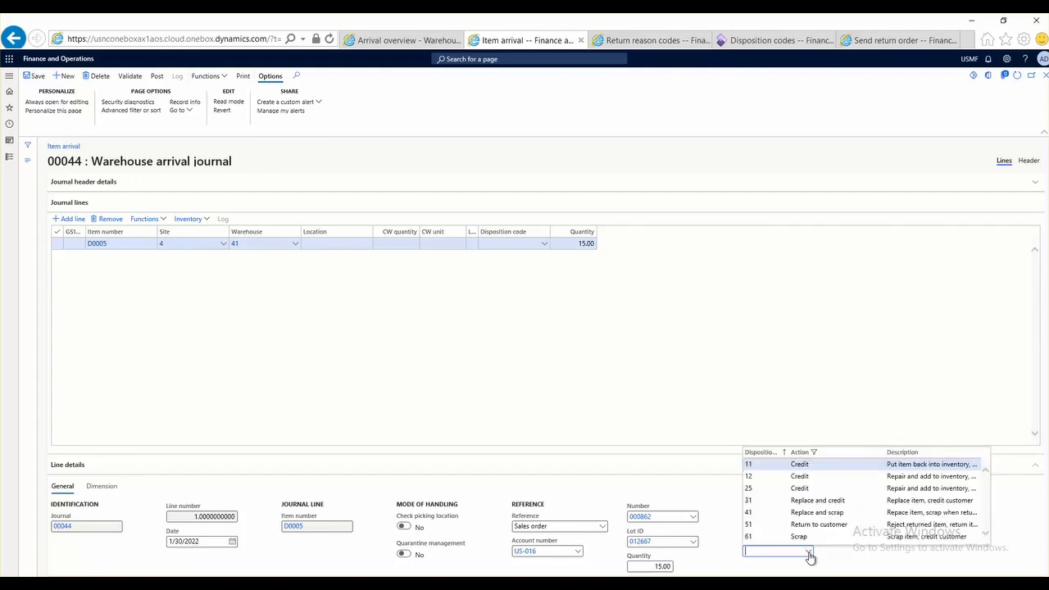
pyautogui.click(800, 475)
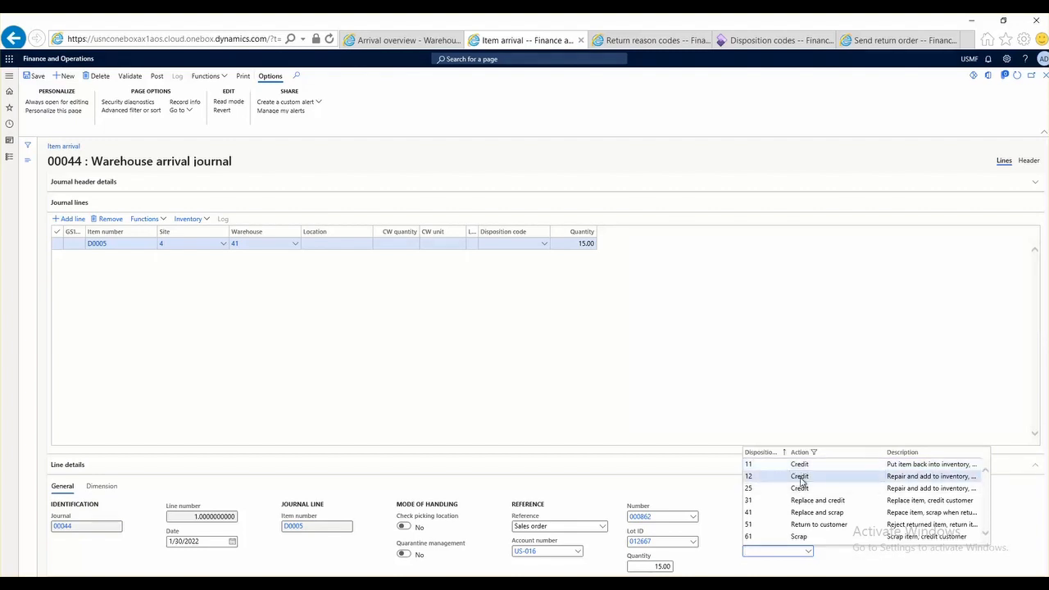
pyautogui.click(799, 477)
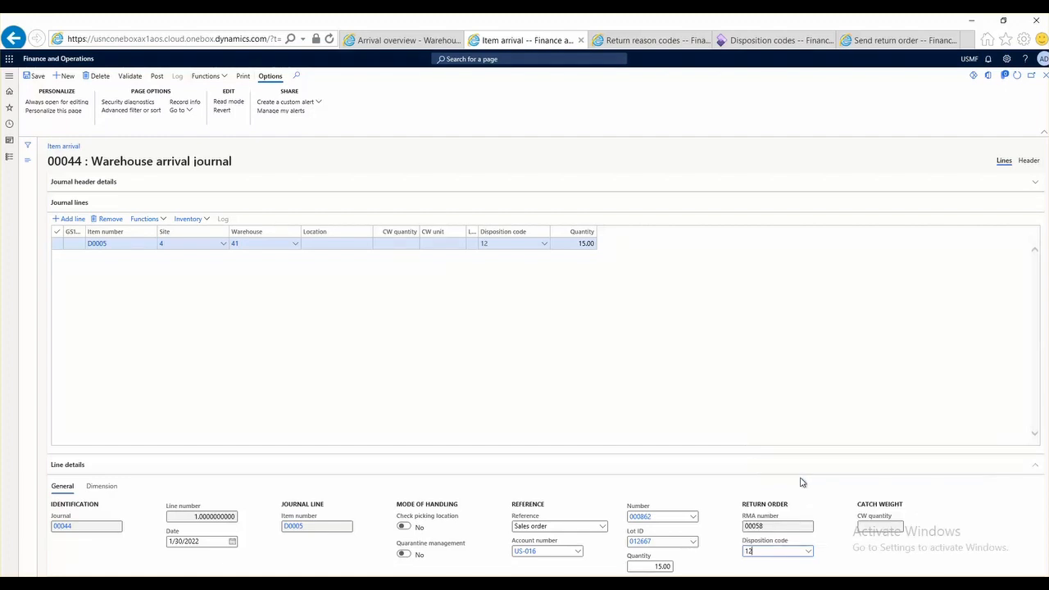
# Step: Post the warehouse arrival journal without transferring posting errors to a new journal
pyautogui.click(158, 77)
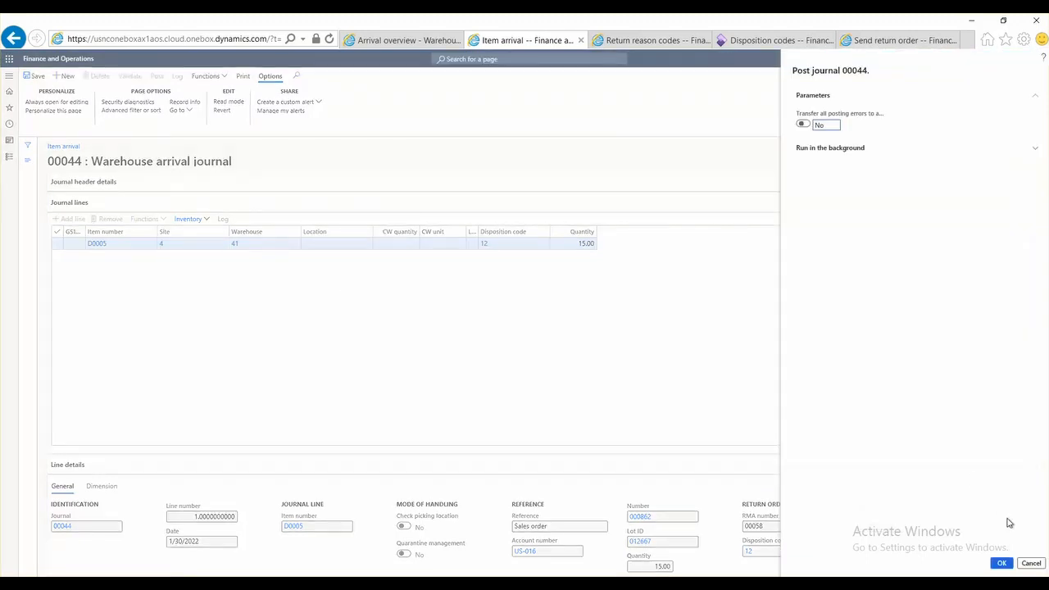
pyautogui.click(1002, 563)
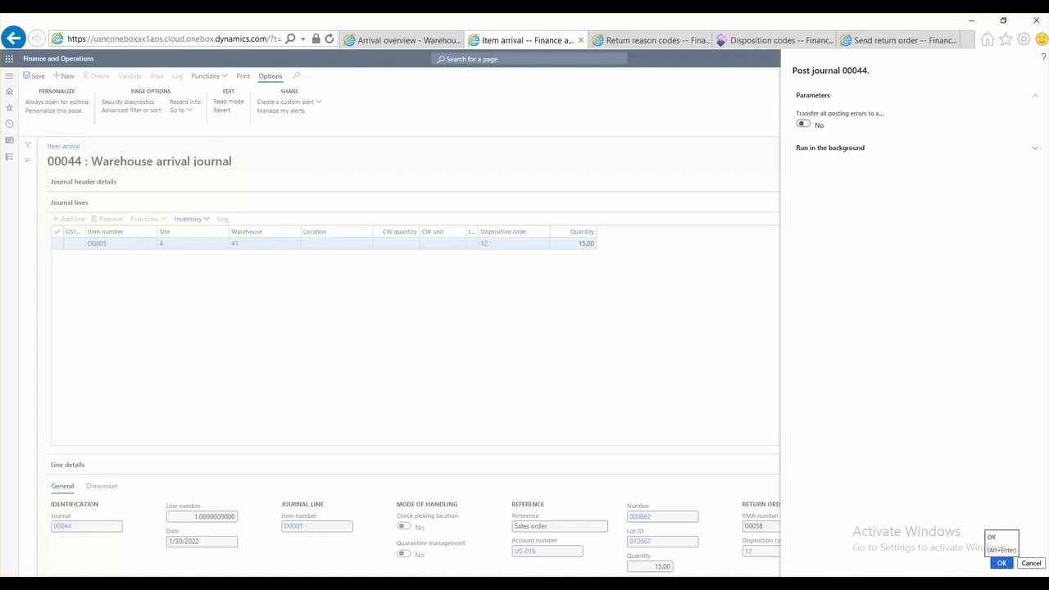
pyautogui.click(1002, 563)
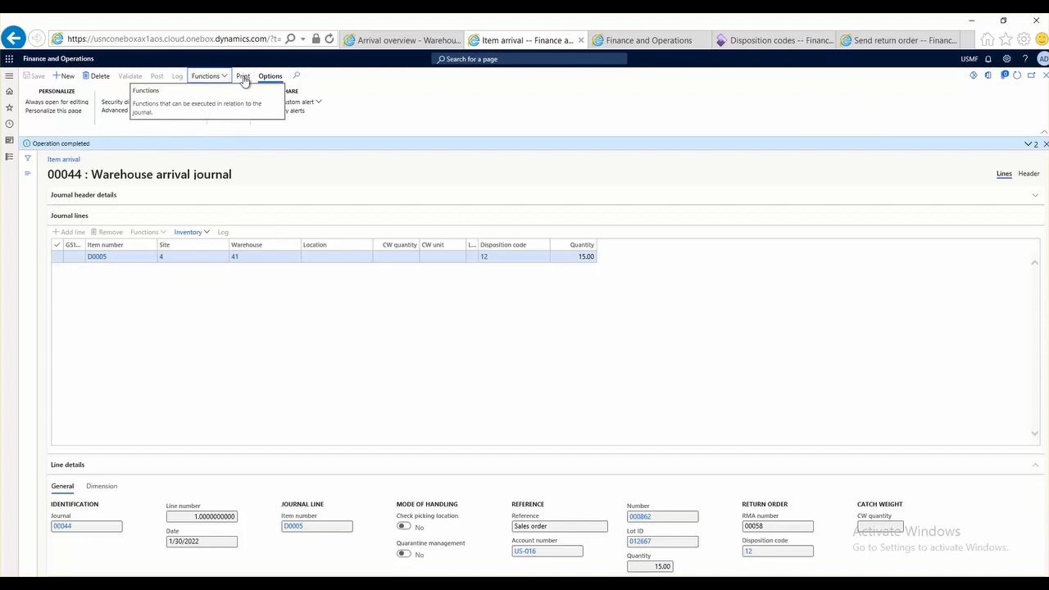
# Step: Open the released product details of journal item D0005 and view its inventory transactions
pyautogui.click(98, 259)
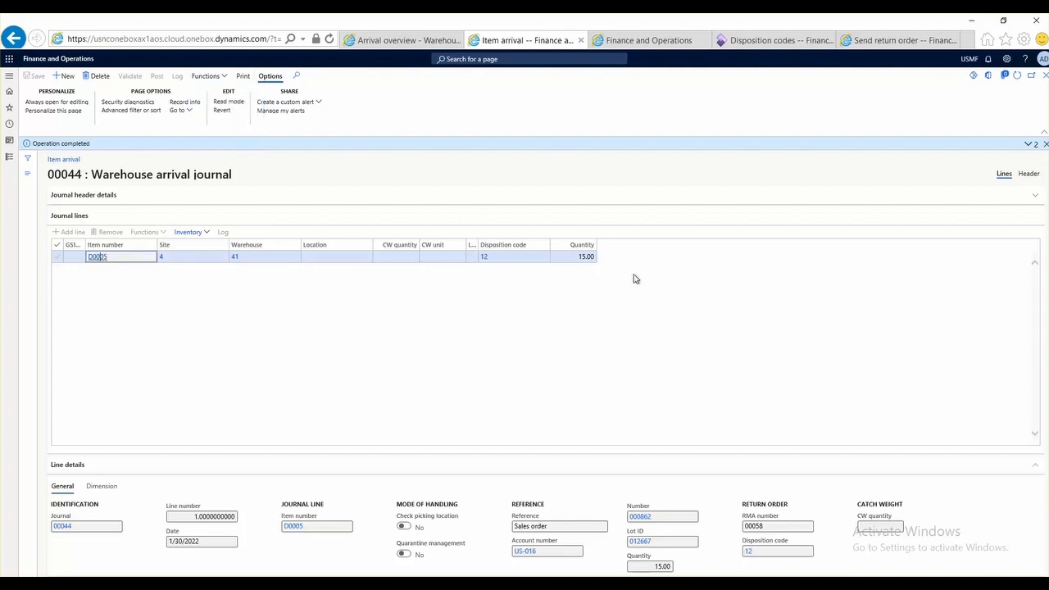
pyautogui.click(925, 338)
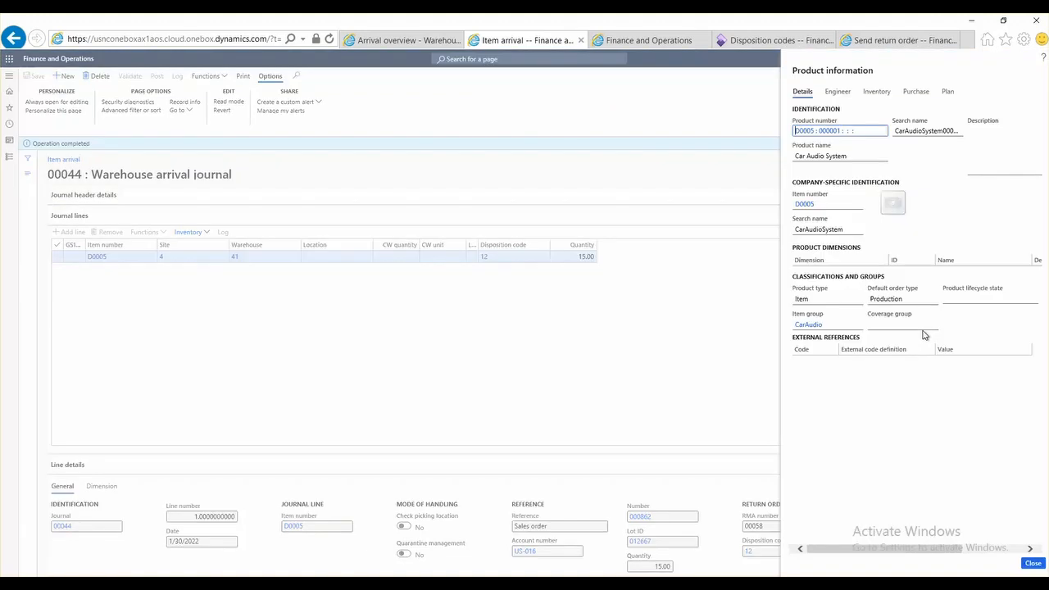
pyautogui.click(801, 208)
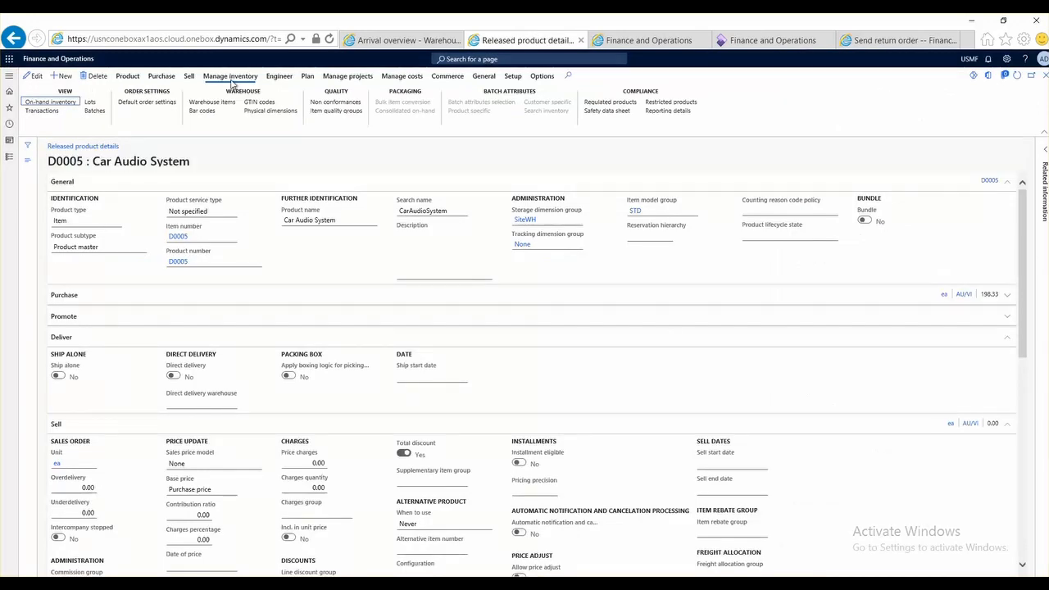
pyautogui.click(47, 113)
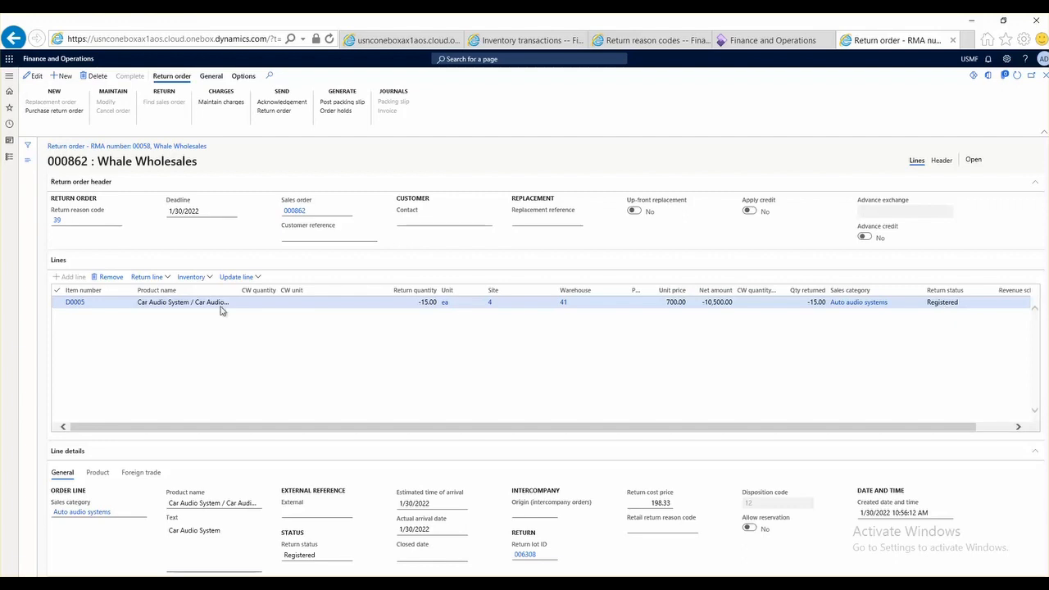
# Step: Post the packing slip for the Whale Wholesales return order with customer packing slip number test001
pyautogui.click(337, 106)
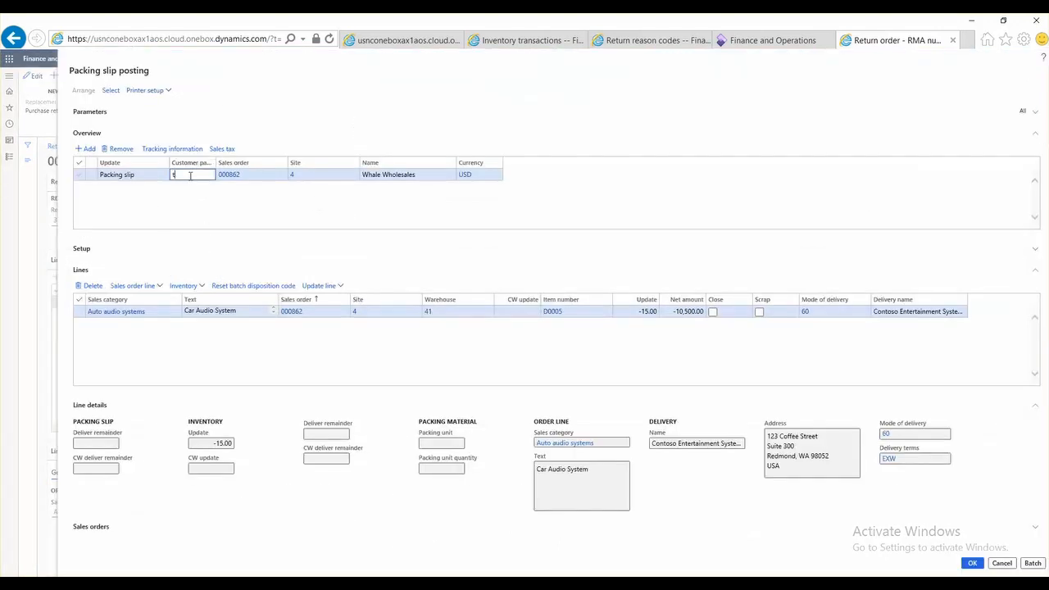
pyautogui.write('est')
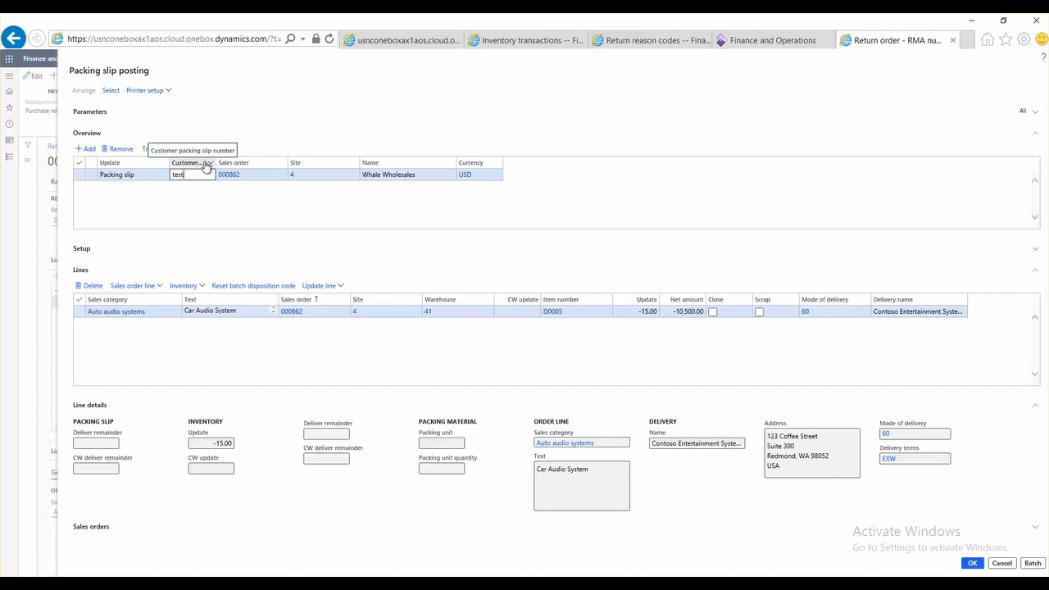
pyautogui.write('001')
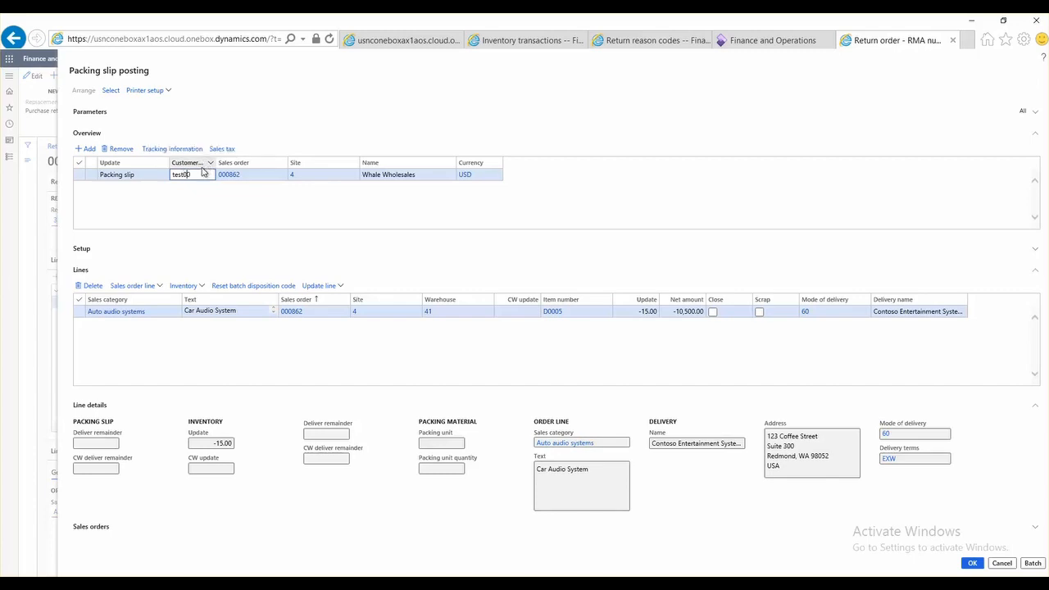
pyautogui.click(974, 563)
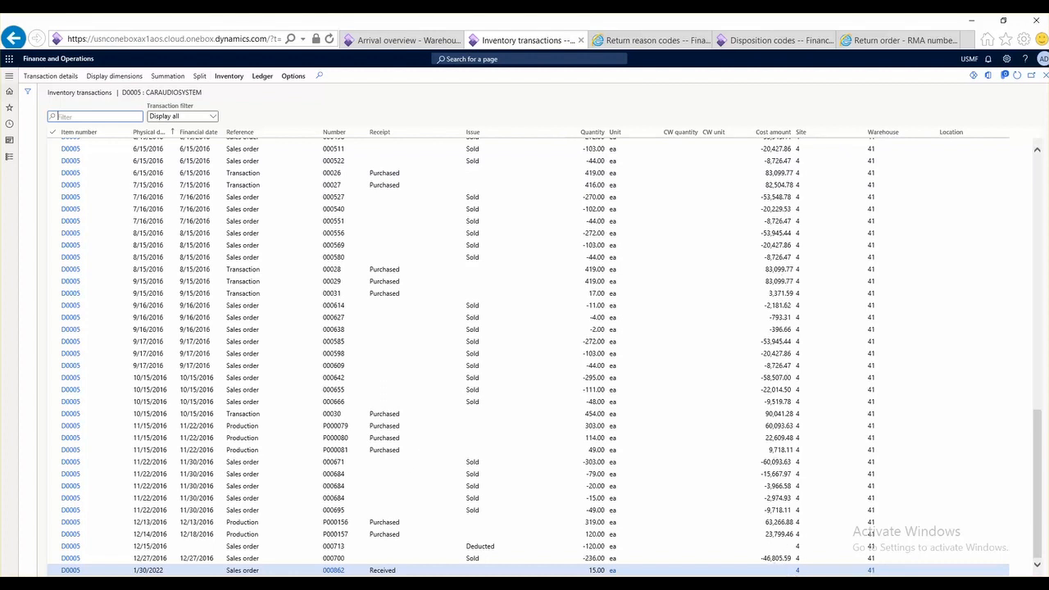
# Step: Generate and post the invoice for the delivered Whale Wholesales returned order in All sales orders, with customer packing slip number test002
pyautogui.hotkey('ctrl', 'Tab')
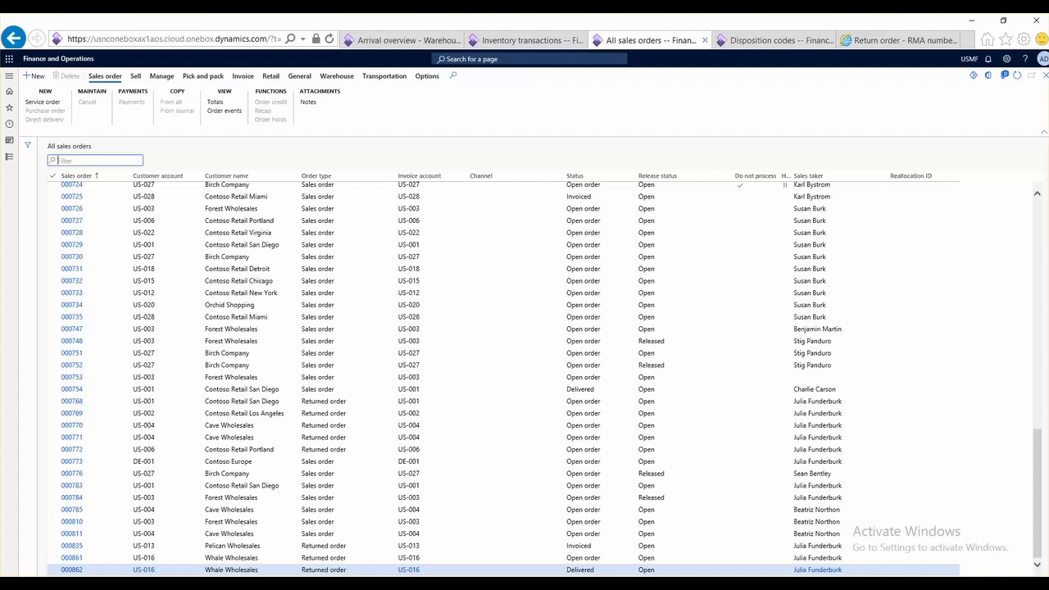
pyautogui.click(243, 75)
pyautogui.click(39, 103)
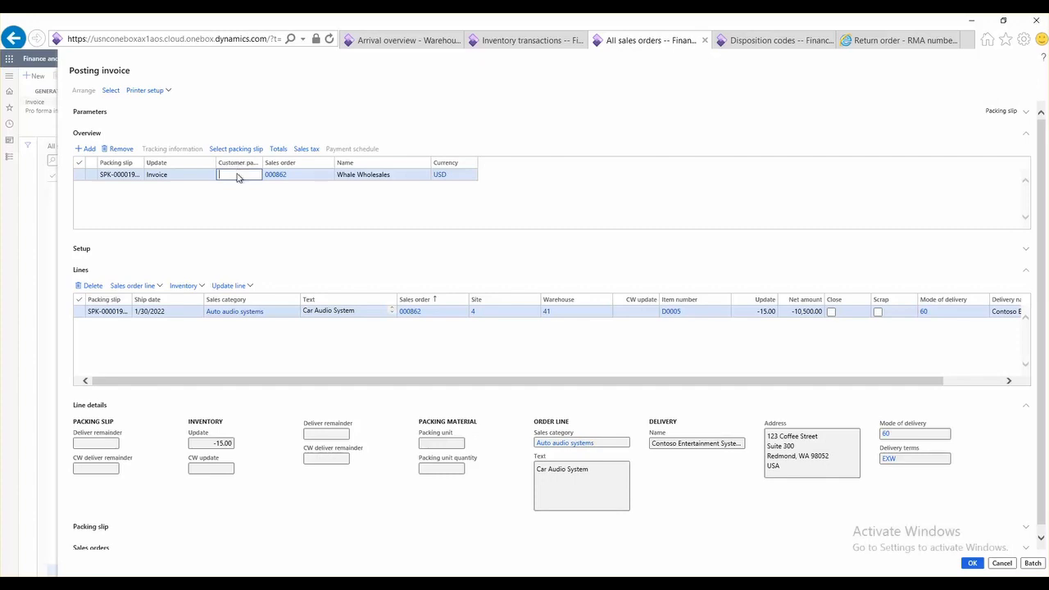
pyautogui.write('test002')
pyautogui.click(526, 425)
pyautogui.hotkey('alt', 'Return')
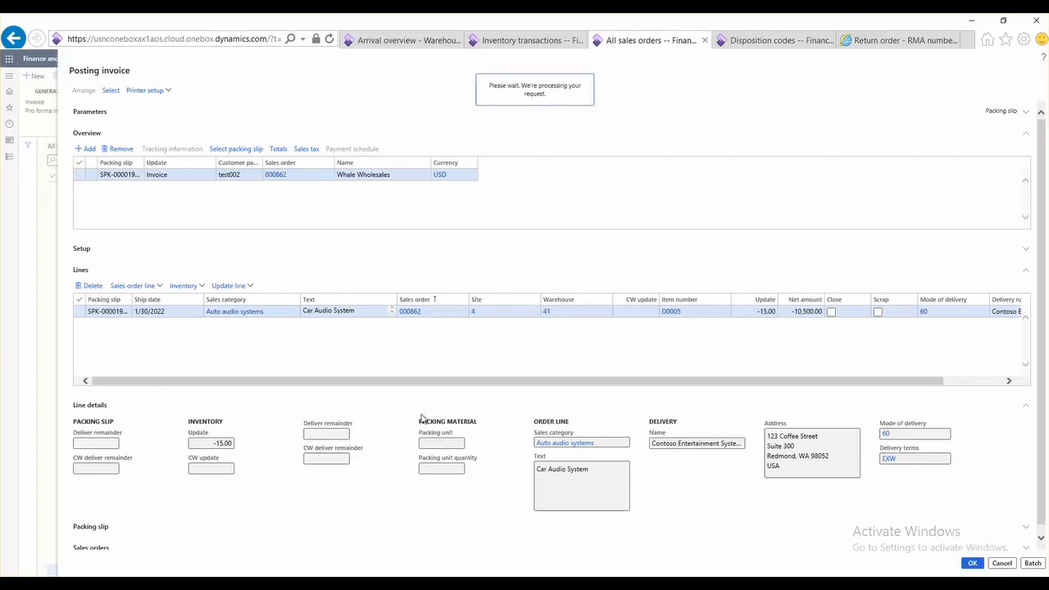